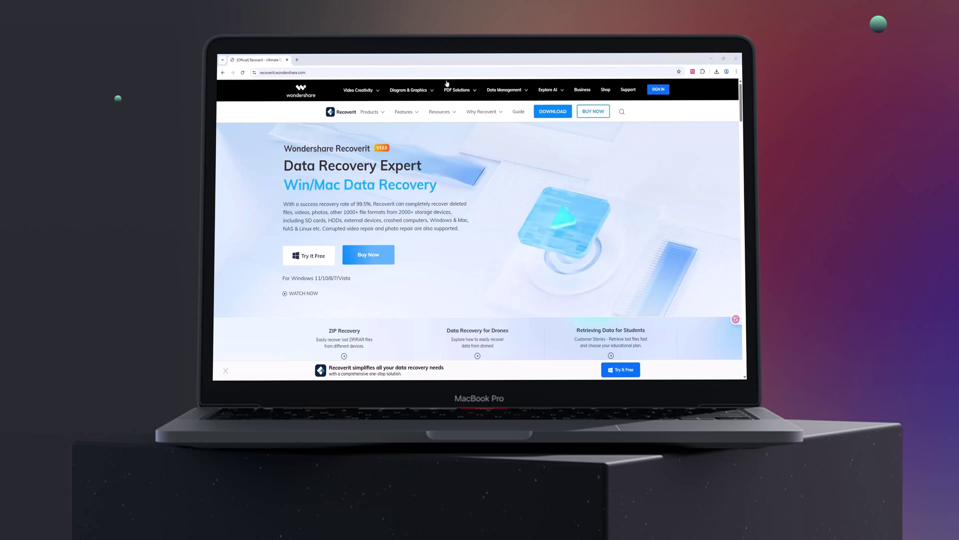
Step: Scroll up and down through the Recoverit homepage in Chrome
{"action": "scroll", "coordinate": [250, 164], "scroll_direction": "down", "scroll_amount": 5}
{"action": "scroll", "coordinate": [536, 184], "scroll_direction": "down", "scroll_amount": 5}
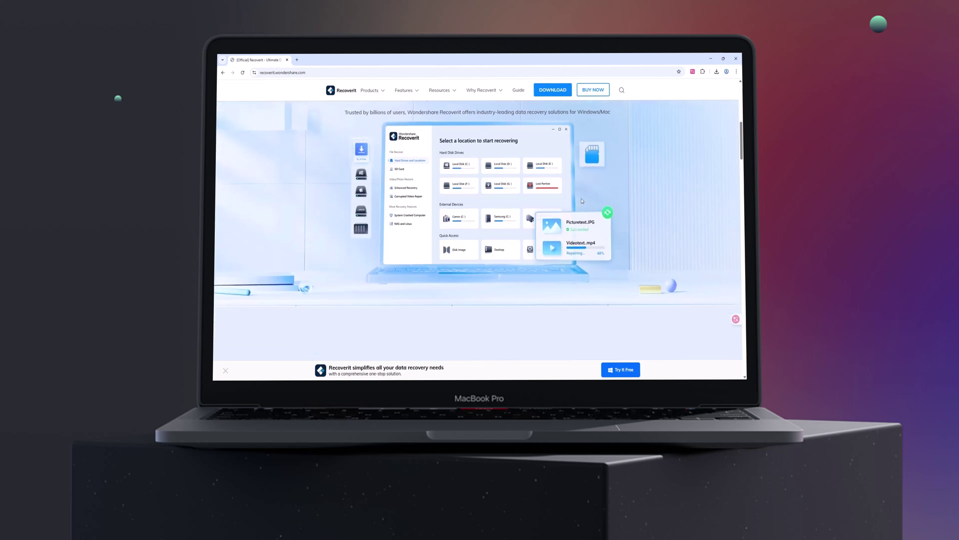
{"action": "scroll", "coordinate": [582, 201], "scroll_direction": "down", "scroll_amount": 4}
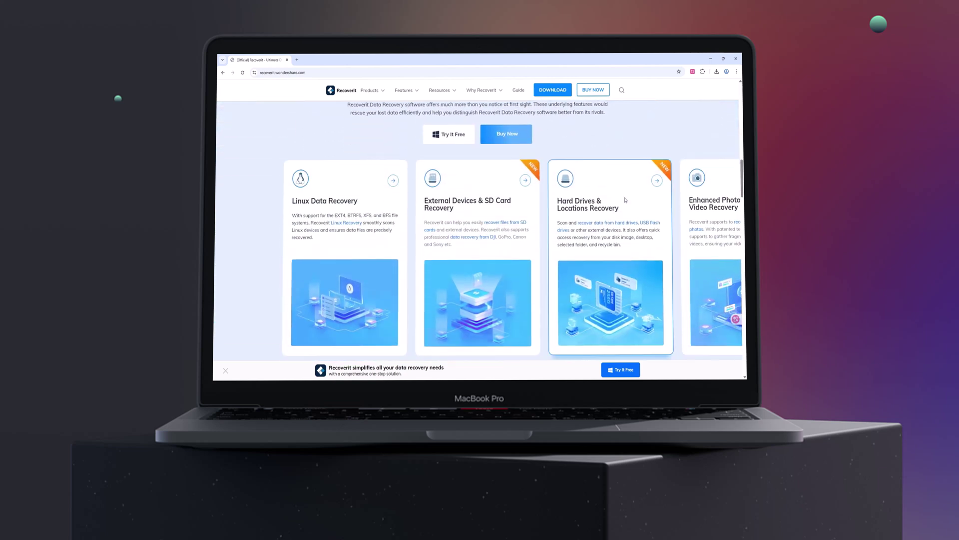
{"action": "scroll", "coordinate": [602, 200], "scroll_direction": "up", "scroll_amount": 1}
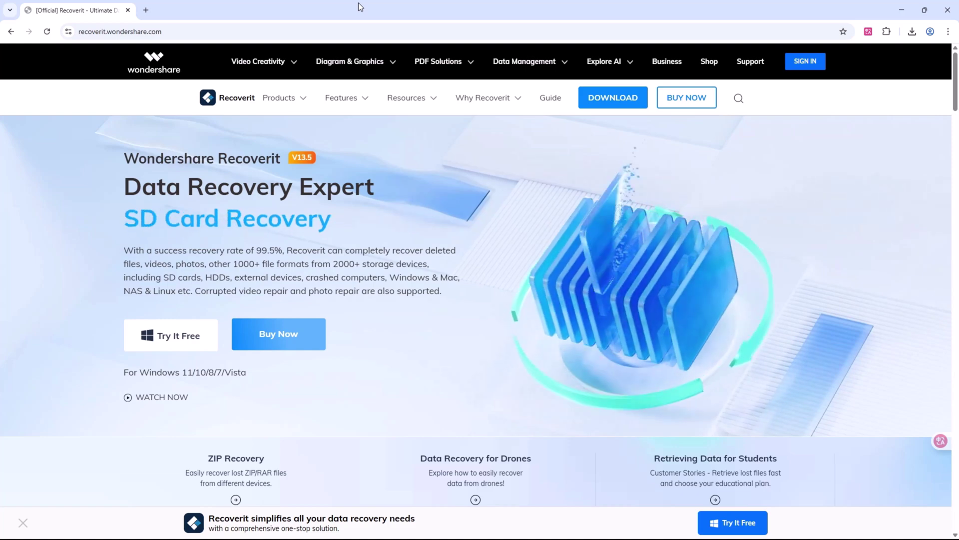
{"action": "scroll", "coordinate": [456, 335], "scroll_direction": "down", "scroll_amount": 15}
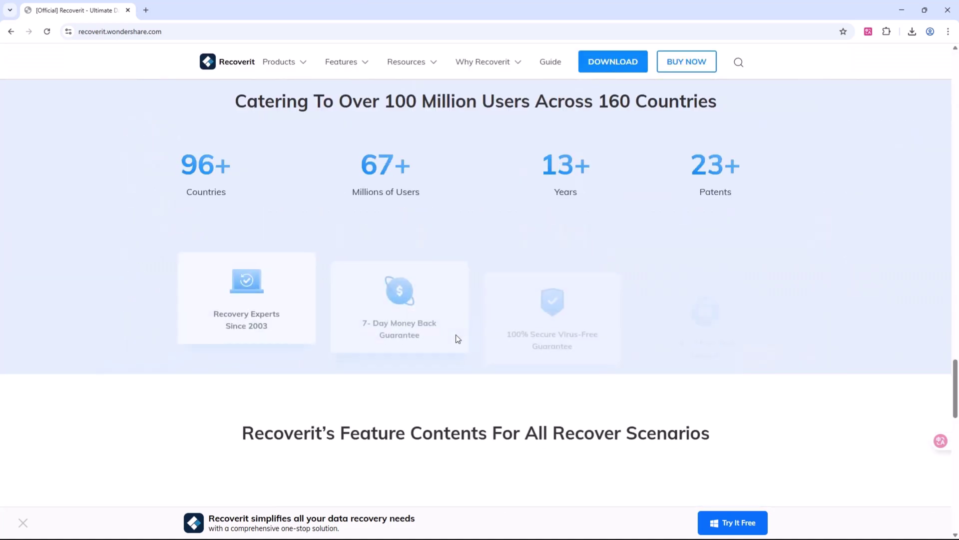
{"action": "scroll", "coordinate": [456, 334], "scroll_direction": "down", "scroll_amount": 12}
{"action": "scroll", "coordinate": [201, 208], "scroll_direction": "up", "scroll_amount": 5}
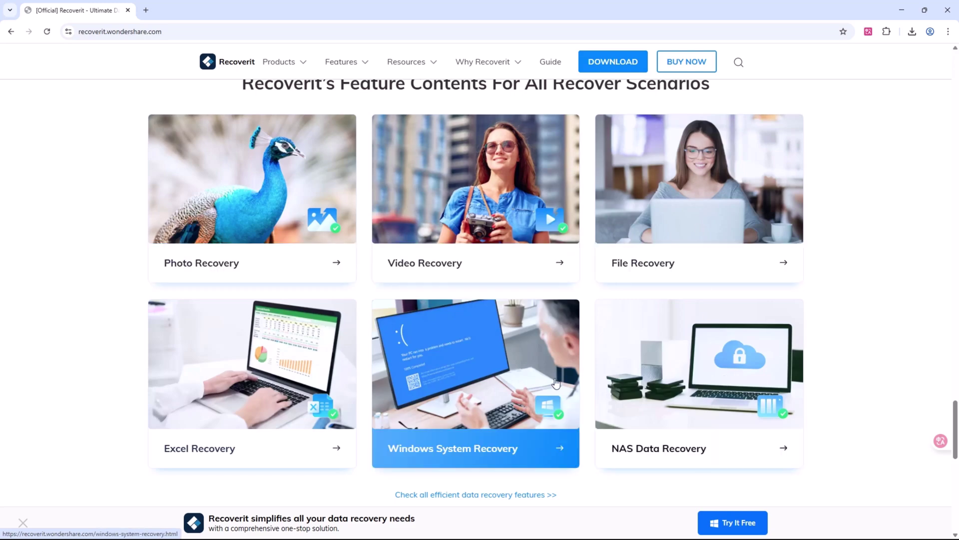
{"action": "scroll", "coordinate": [259, 387], "scroll_direction": "down", "scroll_amount": 2}
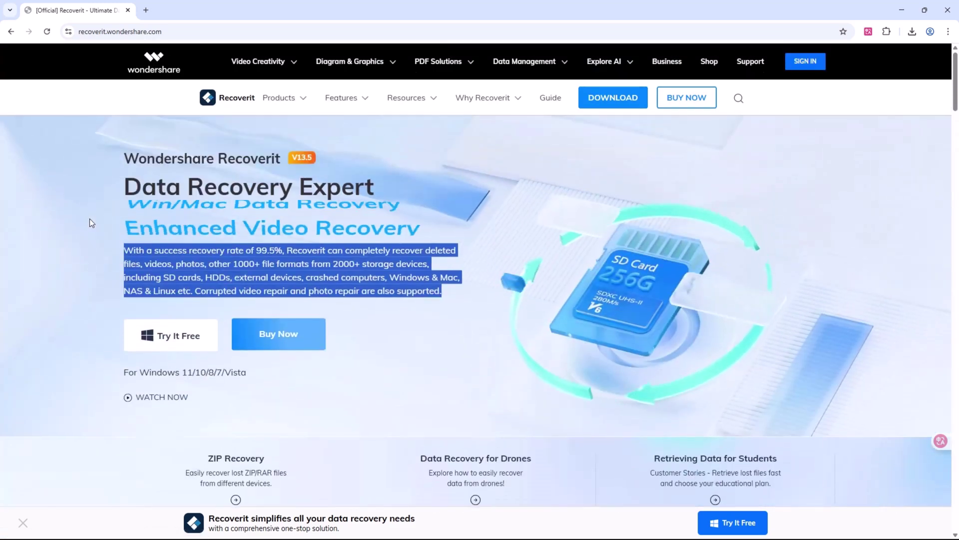
Step: Highlight the 99.5% recovery rate figure and the supported-formats paragraph, then clear the selection
{"action": "left_click", "coordinate": [216, 253]}
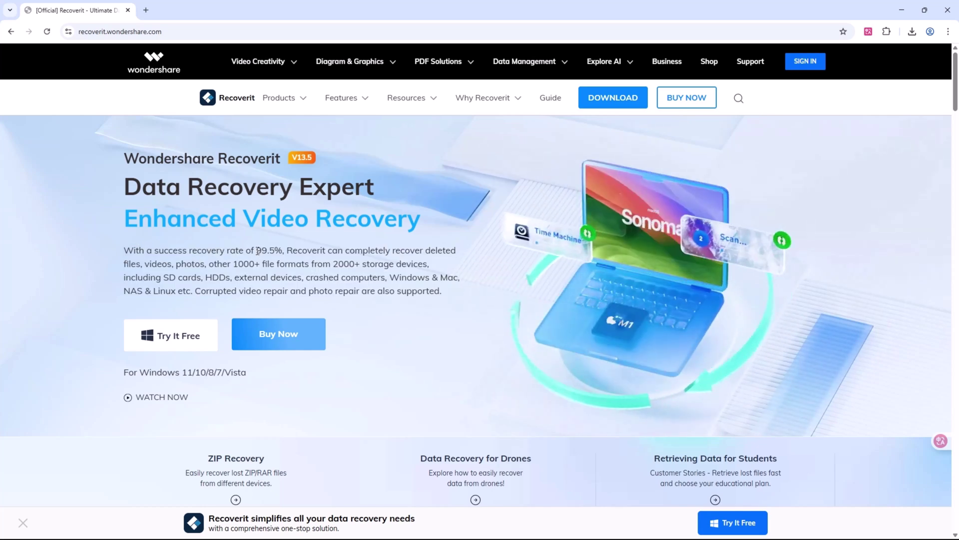
{"action": "left_click_drag", "start_coordinate": [256, 251], "coordinate": [433, 268]}
{"action": "left_click_drag", "start_coordinate": [124, 278], "coordinate": [445, 299]}
{"action": "left_click", "coordinate": [443, 306]}
{"action": "scroll", "coordinate": [443, 306], "scroll_direction": "down", "scroll_amount": 4}
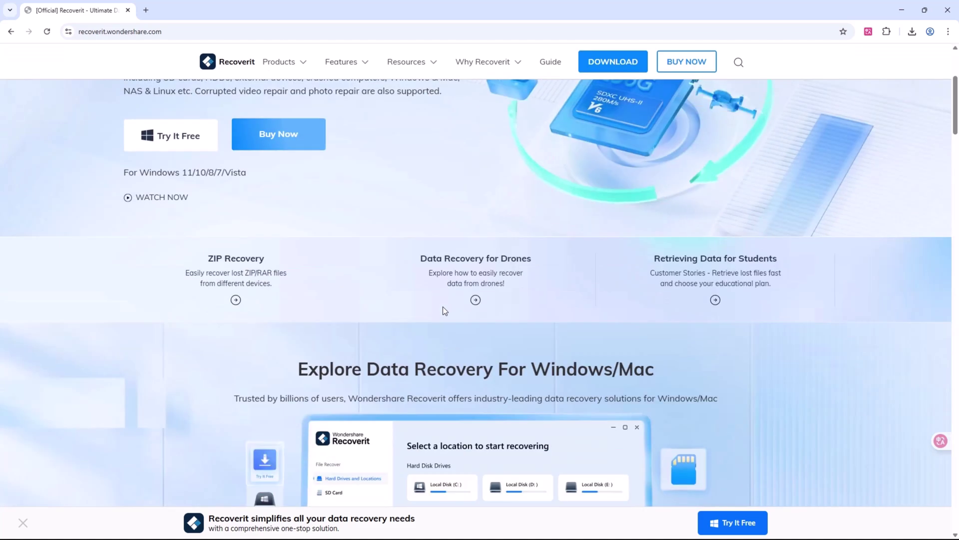
{"action": "scroll", "coordinate": [443, 310], "scroll_direction": "up", "scroll_amount": 5}
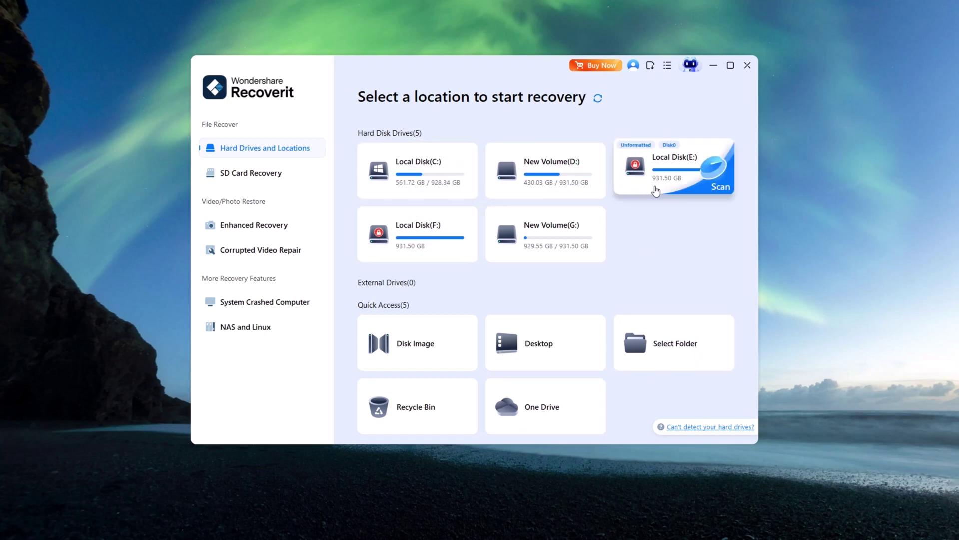
Step: Browse the SD Card Recovery and Enhanced Recovery pages, ending on Corrupted Video Repair
{"action": "mouse_move", "coordinate": [514, 234]}
{"action": "mouse_move", "coordinate": [475, 228]}
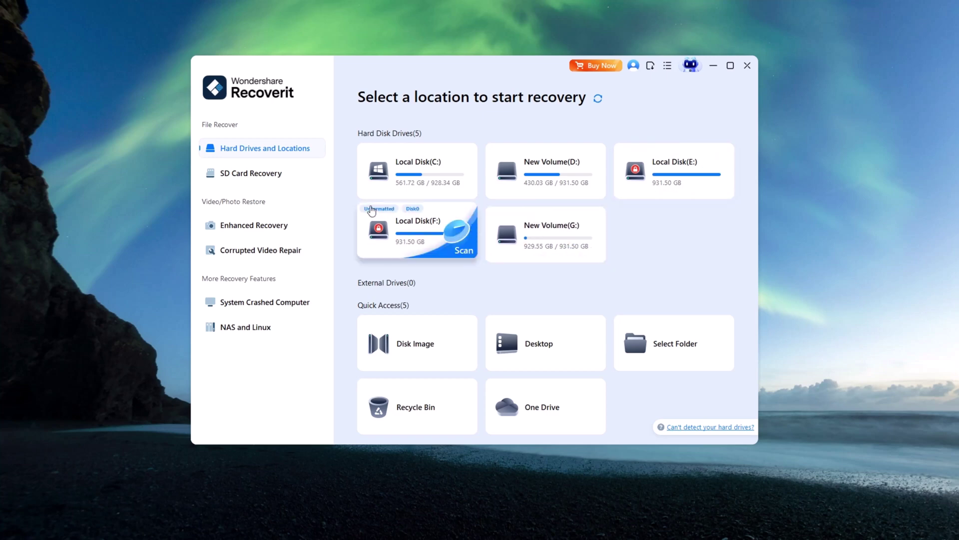
{"action": "mouse_move", "coordinate": [381, 406]}
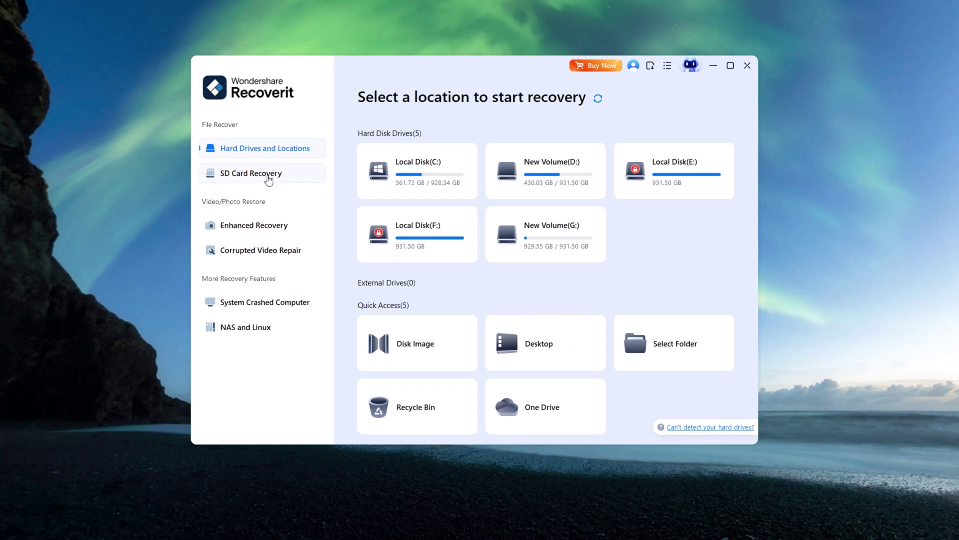
{"action": "left_click", "coordinate": [261, 174]}
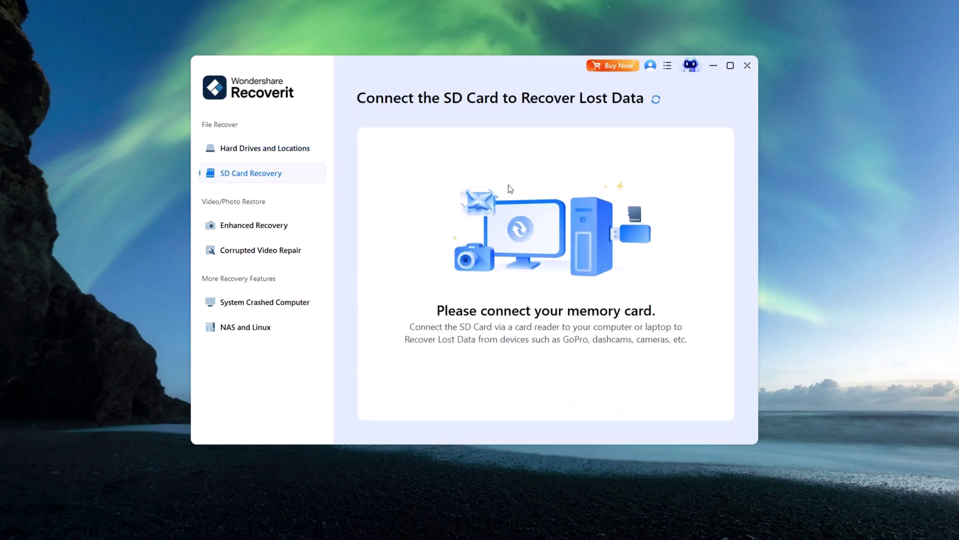
{"action": "left_click", "coordinate": [273, 225]}
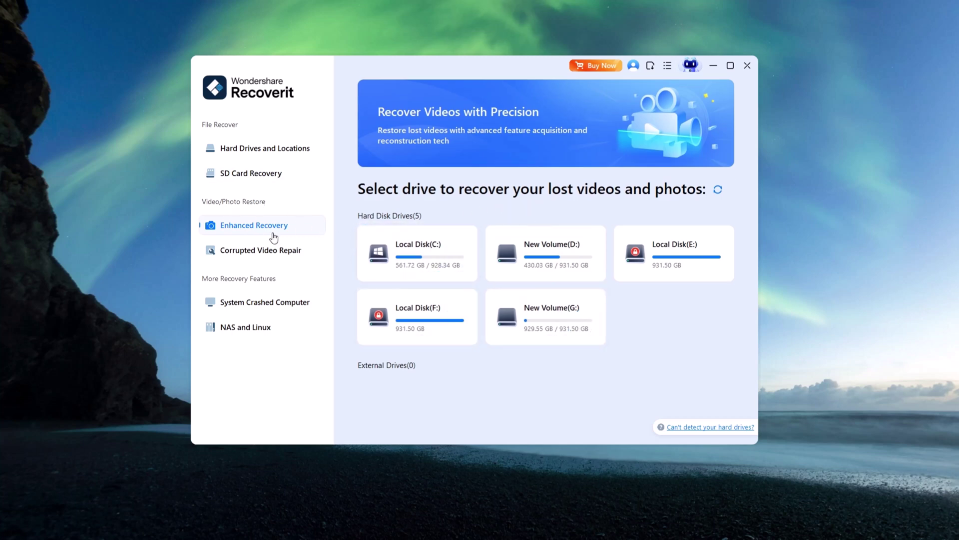
{"action": "left_click", "coordinate": [275, 255]}
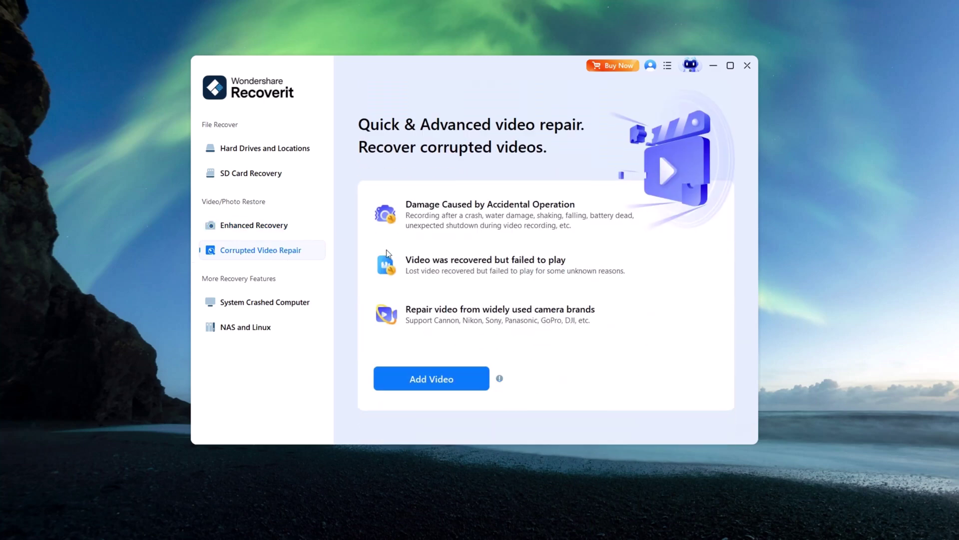
{"action": "left_click", "coordinate": [279, 233]}
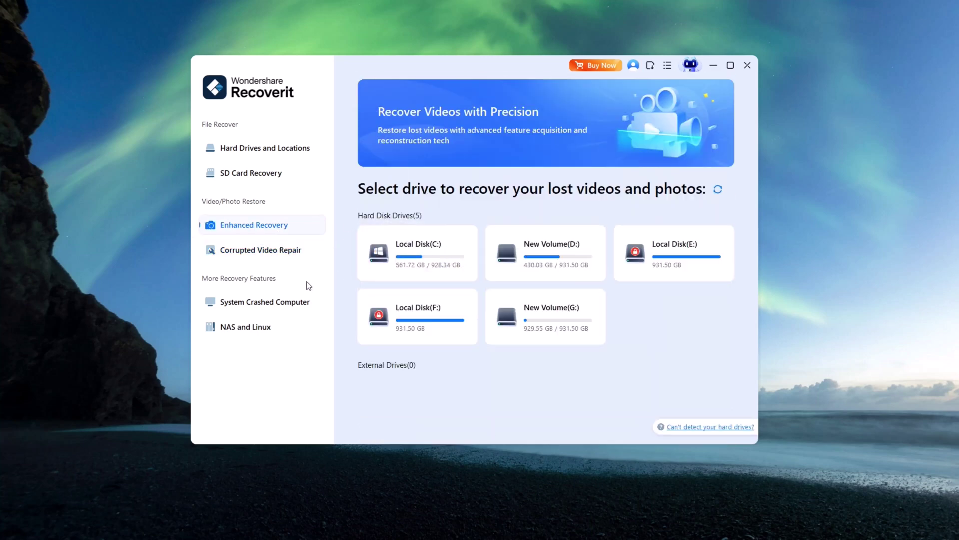
{"action": "left_click", "coordinate": [283, 257]}
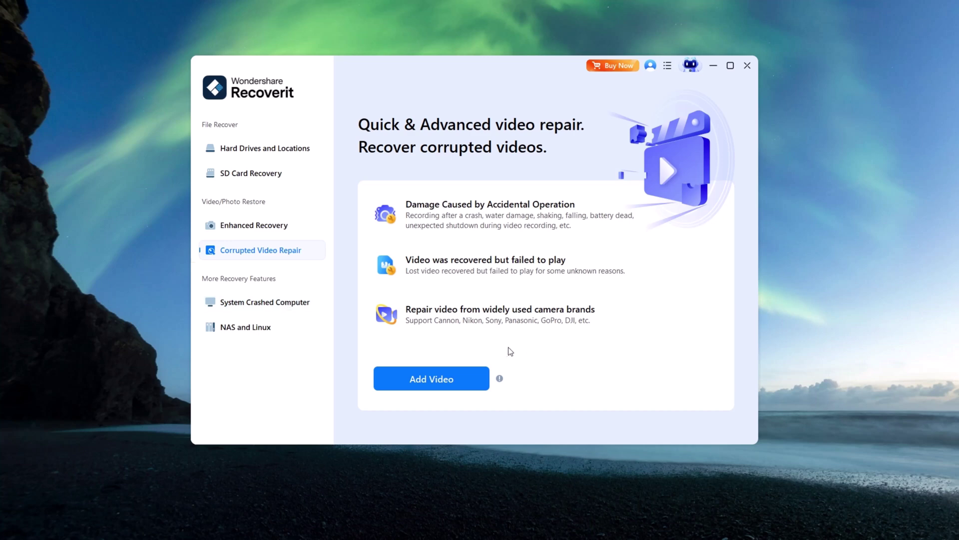
Step: Look over the System Crashed Computer and NAS and Linux pages, then return to Hard Drives and Locations
{"action": "mouse_move", "coordinate": [499, 379]}
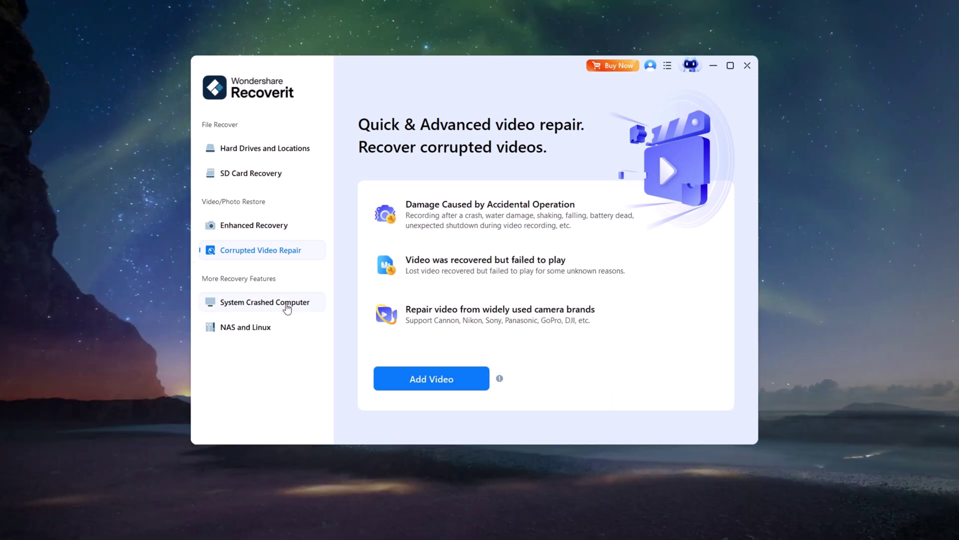
{"action": "left_click", "coordinate": [286, 304]}
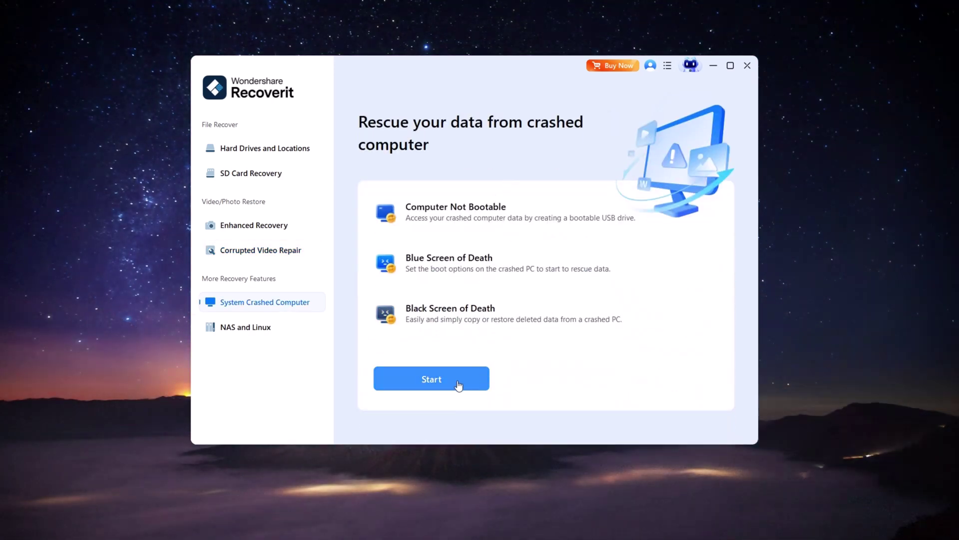
{"action": "left_click", "coordinate": [238, 328]}
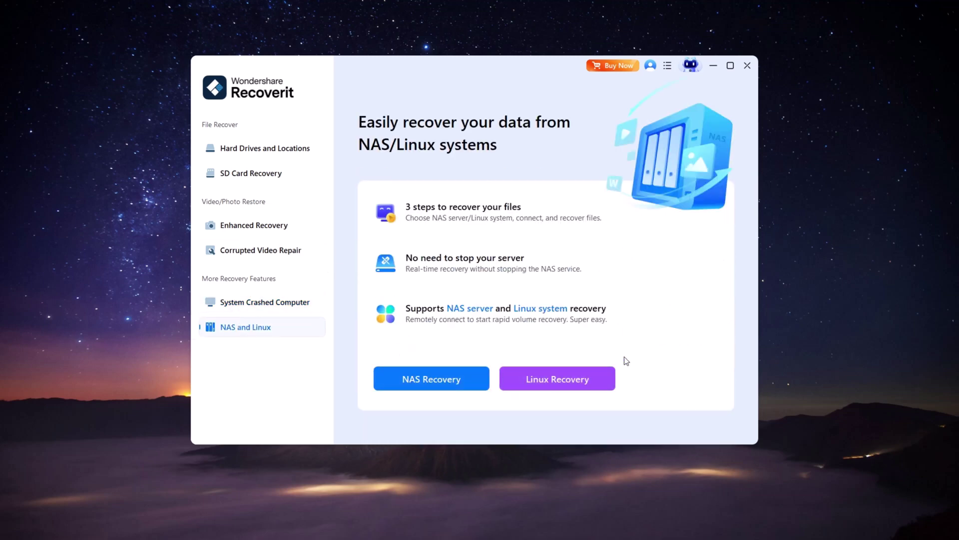
{"action": "left_click", "coordinate": [306, 309]}
{"action": "left_click", "coordinate": [278, 256]}
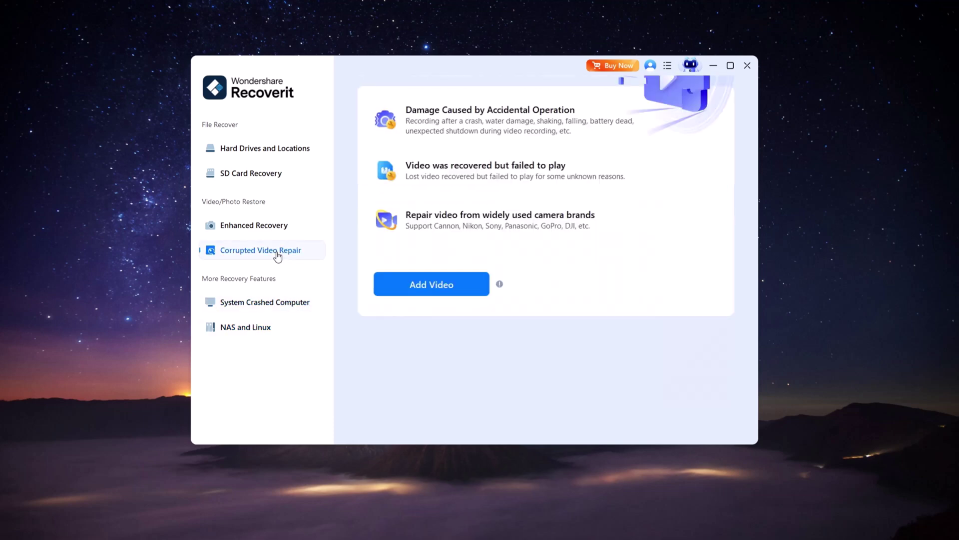
{"action": "left_click", "coordinate": [278, 228]}
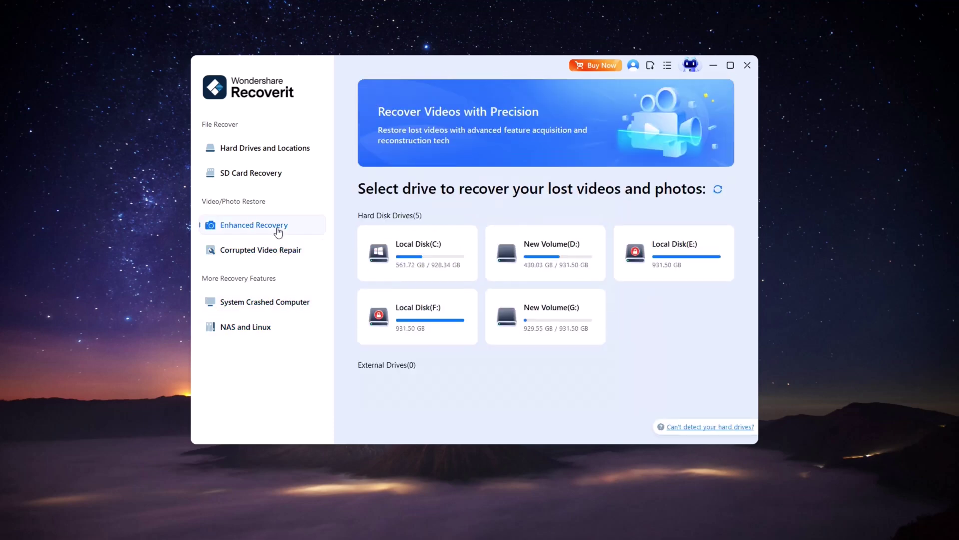
{"action": "left_click", "coordinate": [289, 181]}
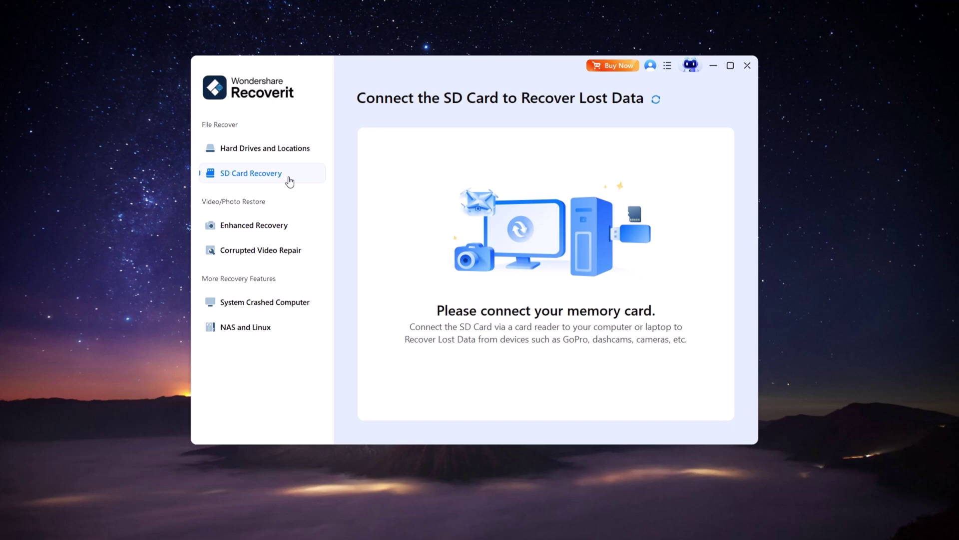
{"action": "left_click", "coordinate": [295, 150]}
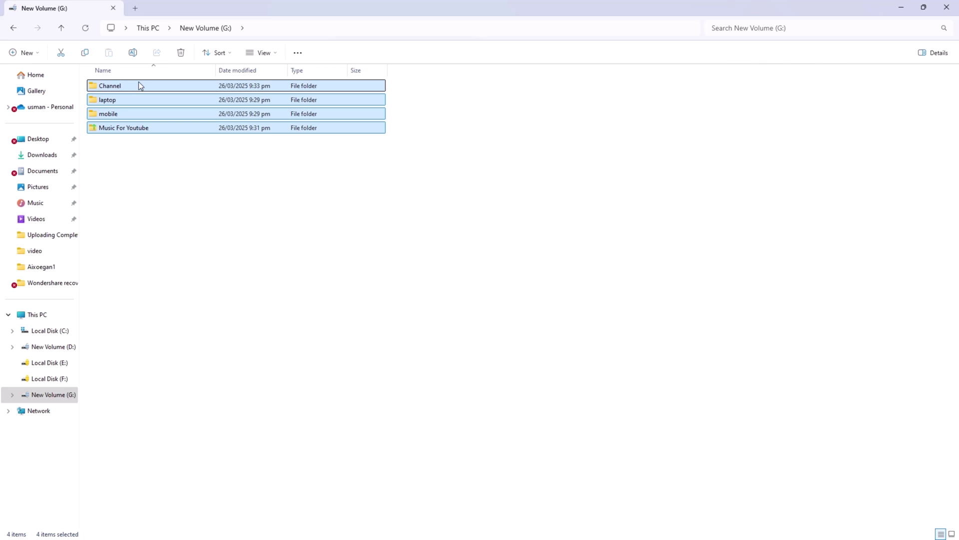
Step: Delete the Channel, laptop, mobile and Music For Youtube folders from New Volume (G:)
{"action": "key", "text": "Delete"}
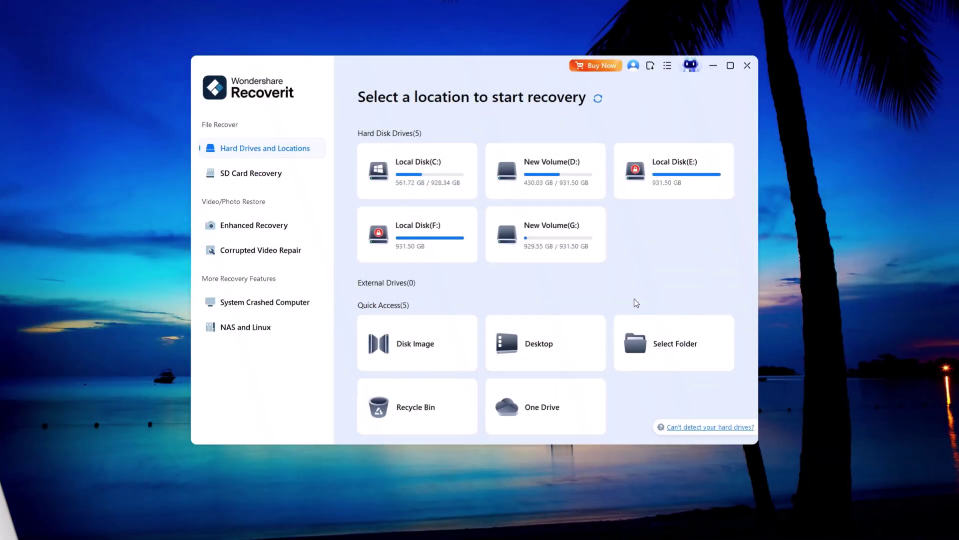
Step: Run a scan of New Volume (G:) from its drive card
{"action": "left_click", "coordinate": [590, 249]}
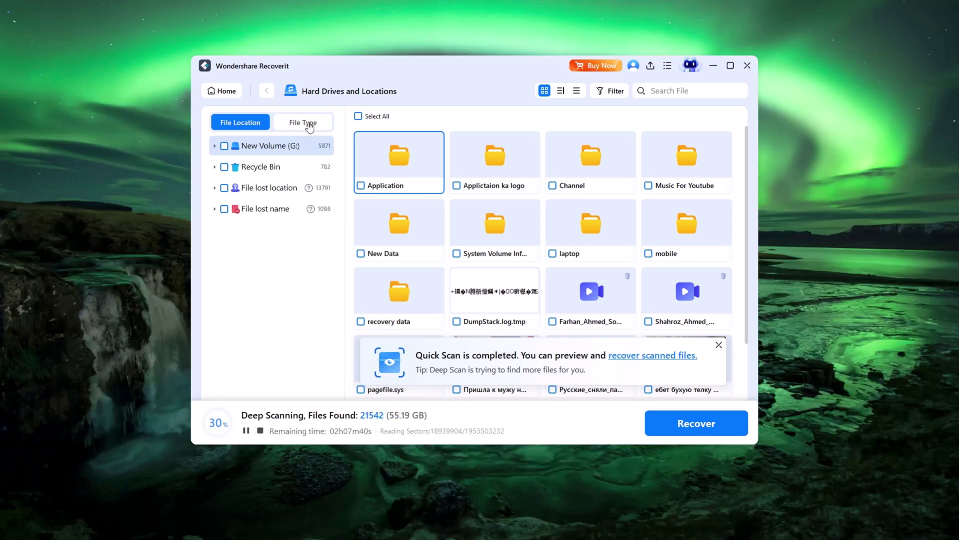
Step: Group the scan results by file type and expand the Photo category
{"action": "left_click", "coordinate": [306, 122]}
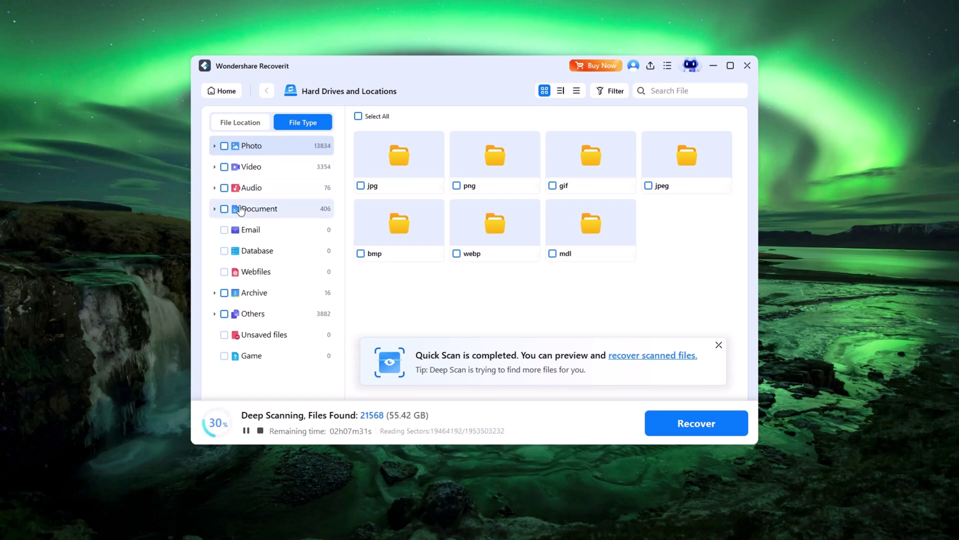
{"action": "left_click", "coordinate": [214, 146]}
{"action": "left_click", "coordinate": [215, 314]}
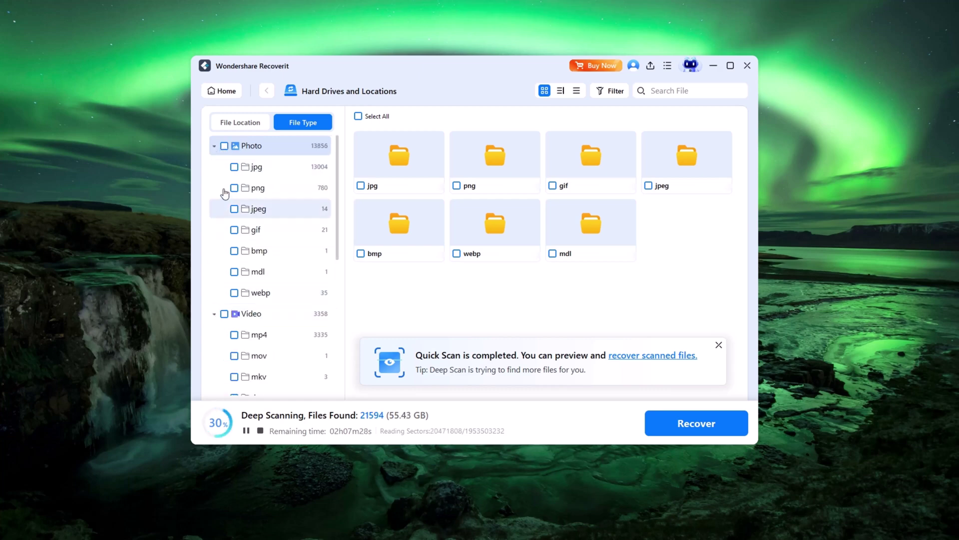
{"action": "left_click", "coordinate": [213, 146]}
{"action": "left_click", "coordinate": [214, 166]}
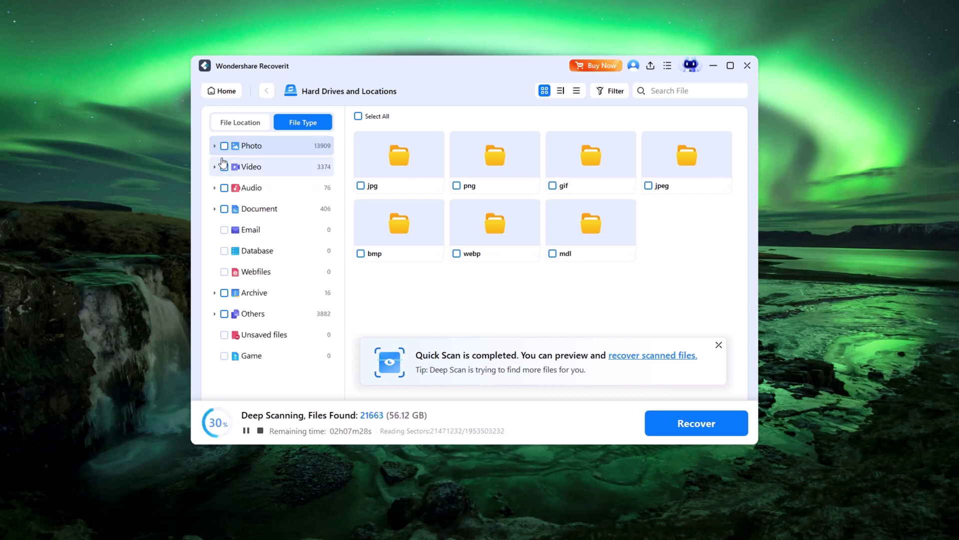
{"action": "left_click", "coordinate": [216, 147]}
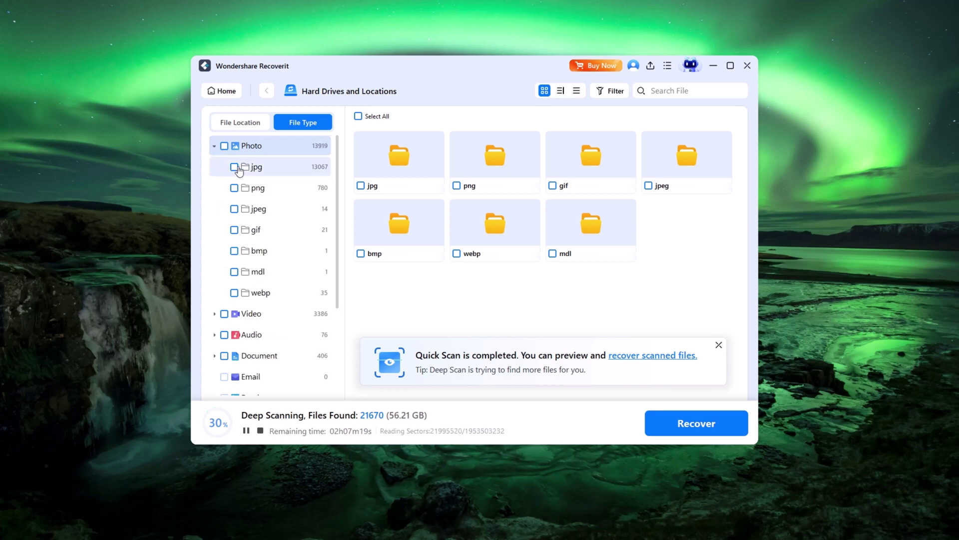
Step: Tick png, jpeg and gif photos and mov, m4v and mkv videos
{"action": "left_click", "coordinate": [233, 188]}
{"action": "left_click", "coordinate": [234, 209]}
{"action": "left_click", "coordinate": [234, 230]}
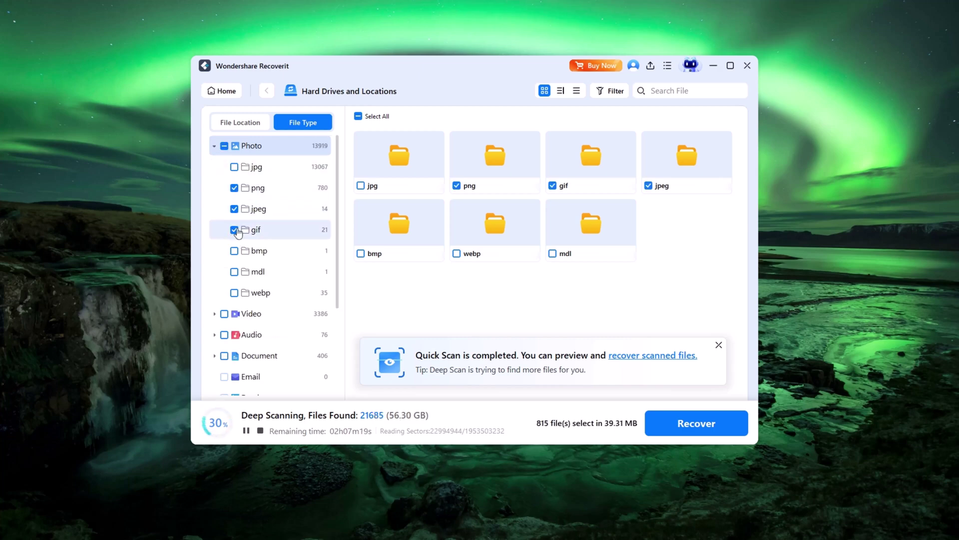
{"action": "scroll", "coordinate": [235, 230], "scroll_direction": "down", "scroll_amount": 3}
{"action": "left_click", "coordinate": [213, 189]}
{"action": "left_click", "coordinate": [234, 230]}
{"action": "left_click", "coordinate": [234, 251]}
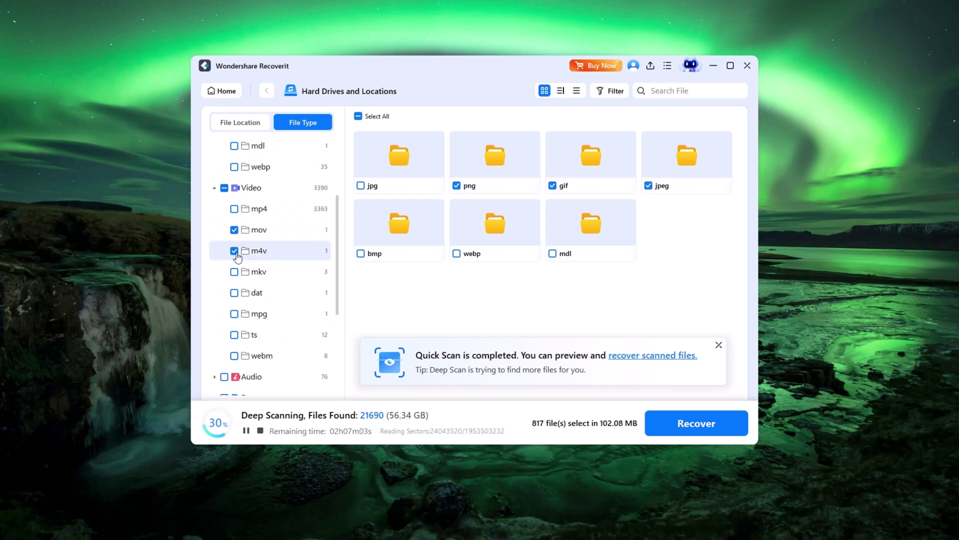
{"action": "left_click", "coordinate": [234, 272]}
{"action": "scroll", "coordinate": [220, 251], "scroll_direction": "down", "scroll_amount": 3}
{"action": "scroll", "coordinate": [221, 251], "scroll_direction": "down", "scroll_amount": 3}
Step: Tick mp3 and aac audio plus docx, pptx and java documents
{"action": "left_click", "coordinate": [219, 251]}
{"action": "scroll", "coordinate": [220, 250], "scroll_direction": "down", "scroll_amount": 5}
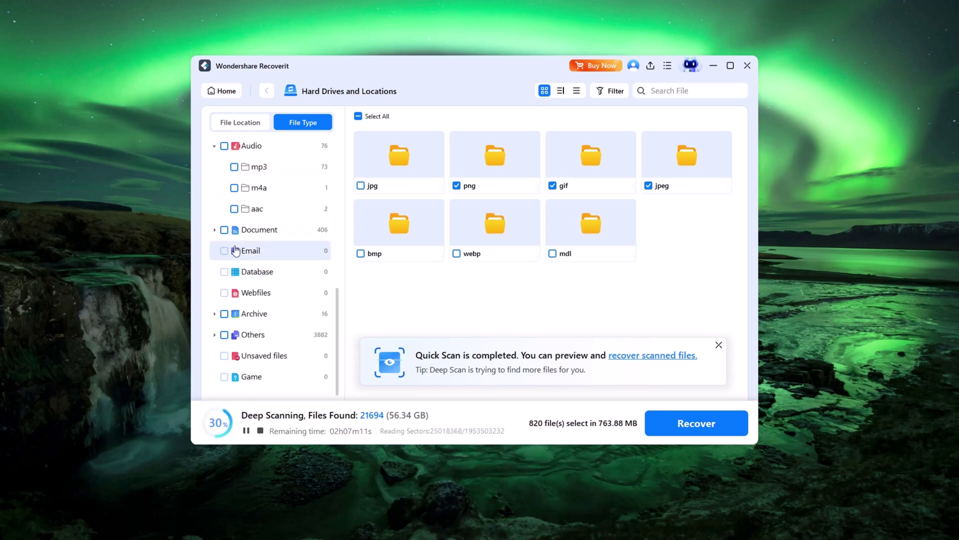
{"action": "left_click", "coordinate": [234, 166]}
{"action": "left_click", "coordinate": [234, 209]}
{"action": "left_click", "coordinate": [215, 230]}
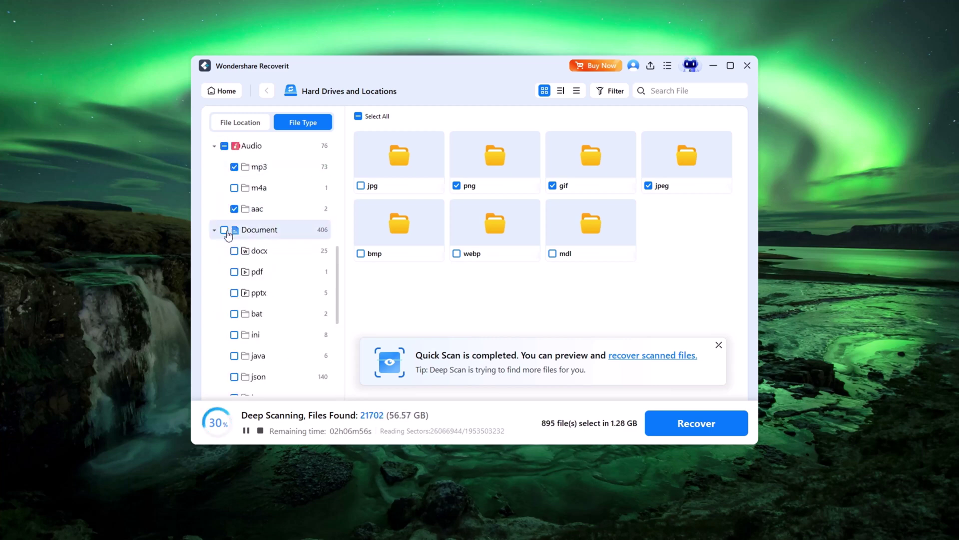
{"action": "scroll", "coordinate": [234, 229], "scroll_direction": "down", "scroll_amount": 3}
{"action": "left_click", "coordinate": [234, 188]}
{"action": "left_click", "coordinate": [234, 230]}
{"action": "left_click", "coordinate": [234, 292]}
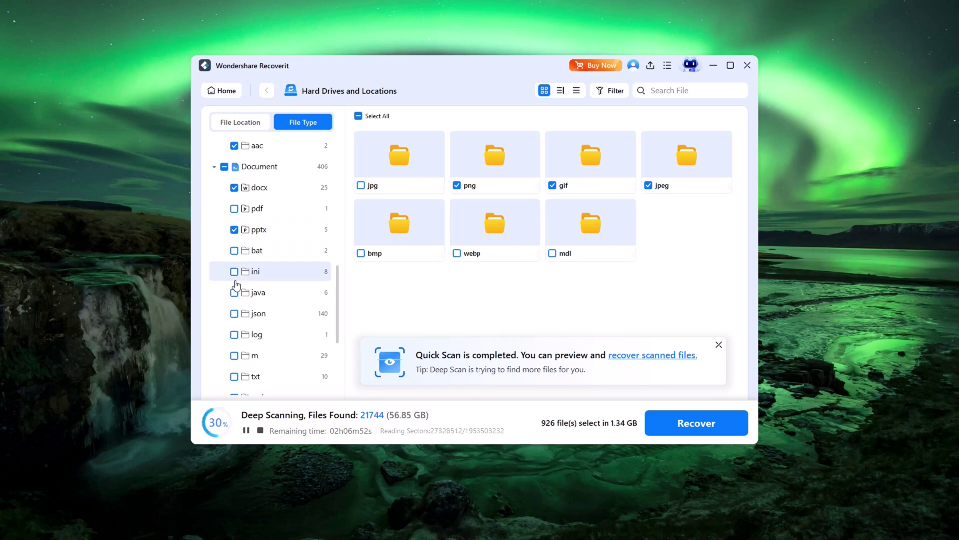
{"action": "scroll", "coordinate": [245, 284], "scroll_direction": "up", "scroll_amount": 10}
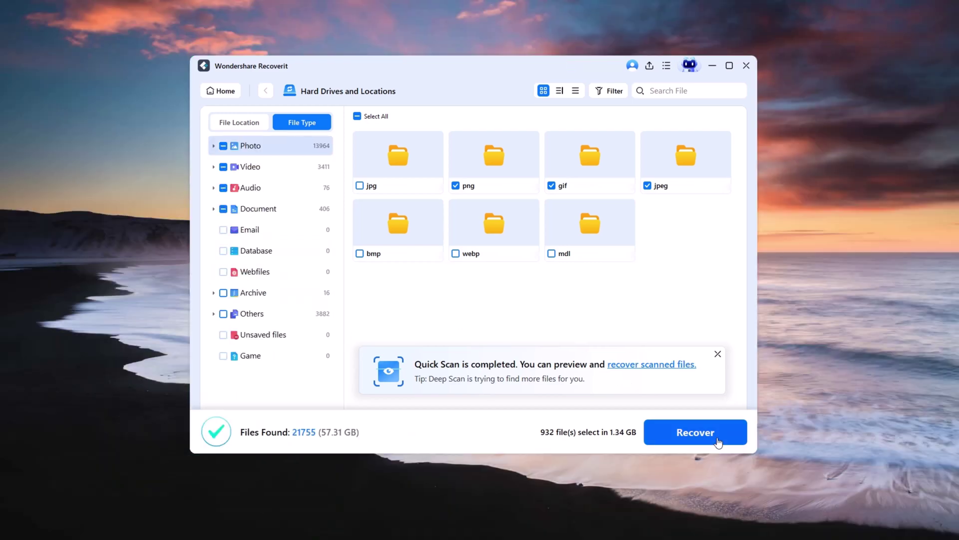
Step: Start recovering the 932 selected files and choose Local Disk C: as the save location
{"action": "left_click", "coordinate": [718, 442]}
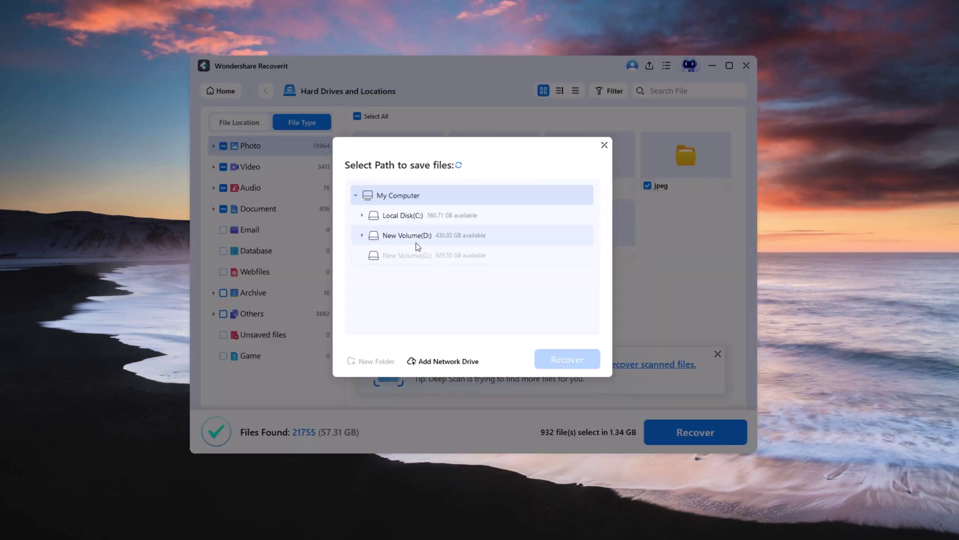
{"action": "left_click", "coordinate": [374, 216]}
{"action": "left_click", "coordinate": [371, 200]}
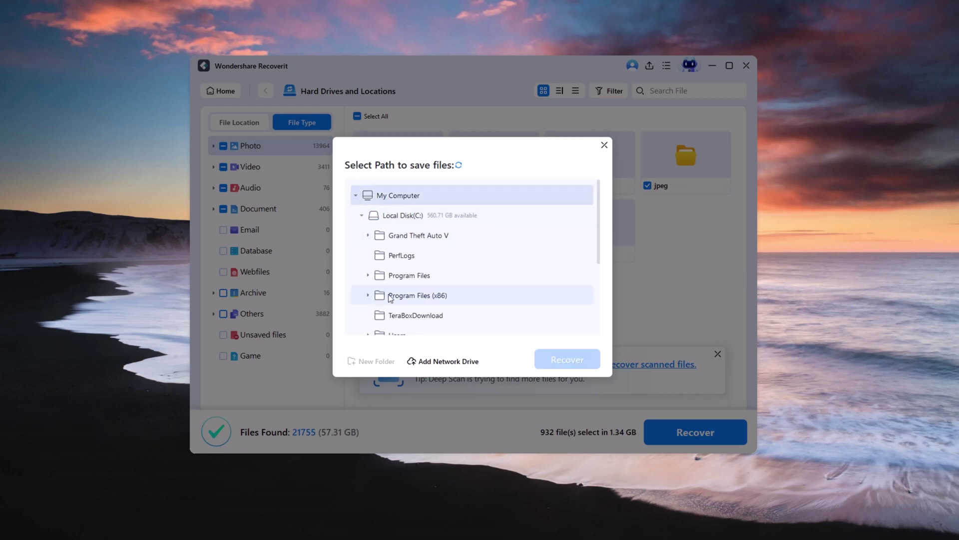
{"action": "scroll", "coordinate": [391, 298], "scroll_direction": "down", "scroll_amount": 3}
{"action": "scroll", "coordinate": [390, 280], "scroll_direction": "up", "scroll_amount": 4}
{"action": "left_click", "coordinate": [395, 215]}
Step: Create a 'Data recovery' folder on C: and recover the files into it
{"action": "left_click", "coordinate": [376, 361]}
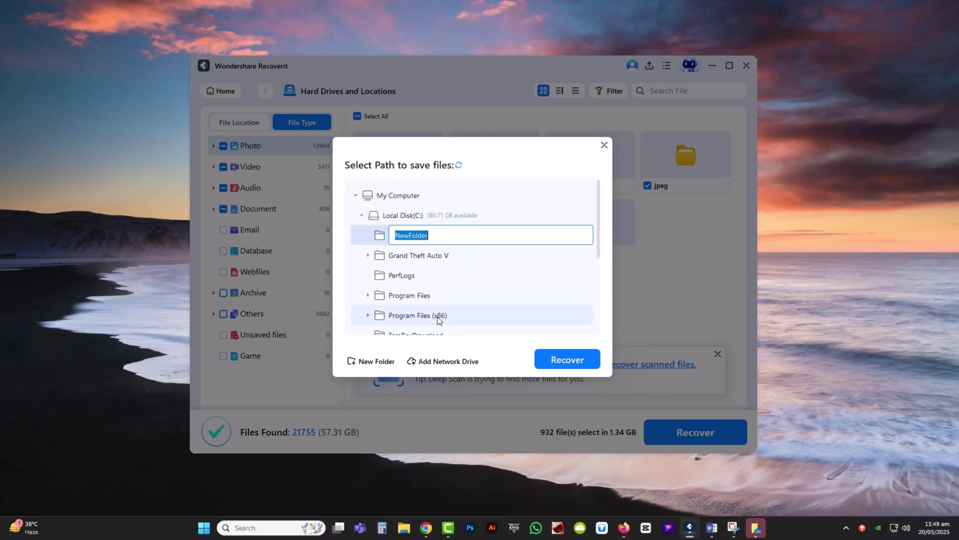
{"action": "type", "text": "Data recovery"}
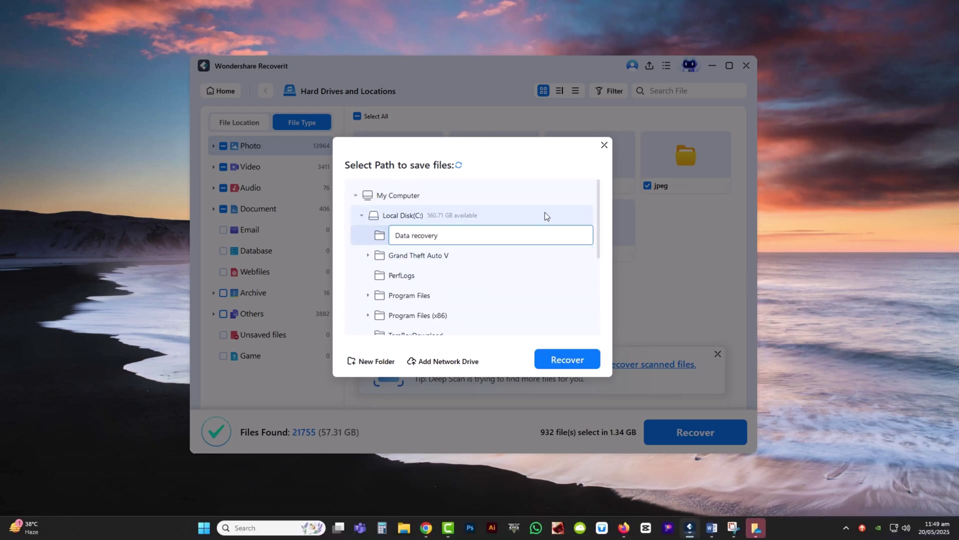
{"action": "key", "text": "Return"}
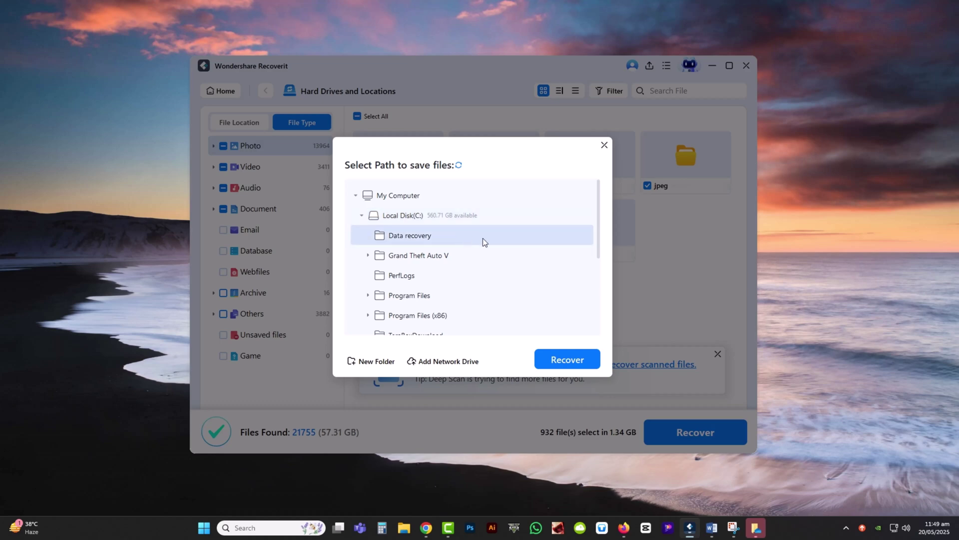
{"action": "left_click", "coordinate": [559, 360]}
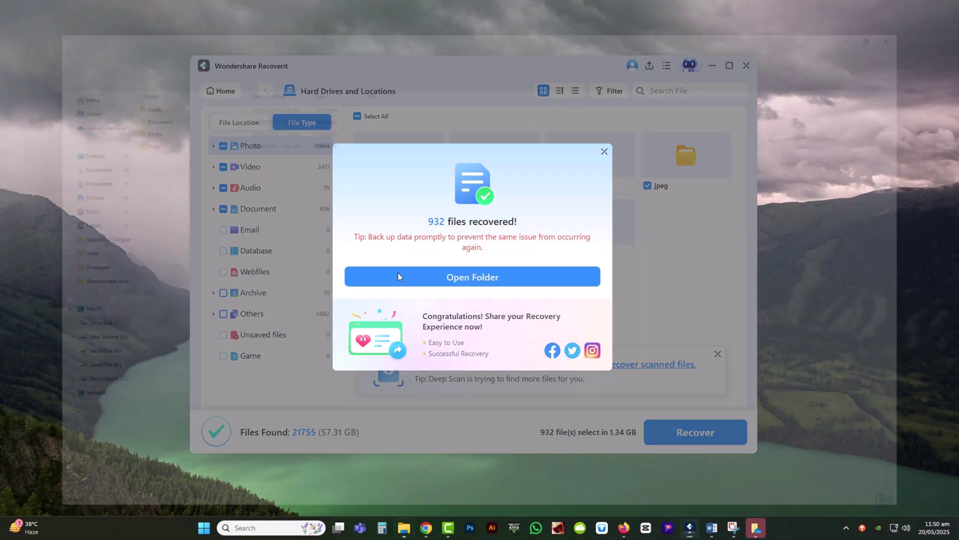
Step: Open the recovered Video folder and check its mov, mkv and m4v subfolders
{"action": "left_click", "coordinate": [398, 274]}
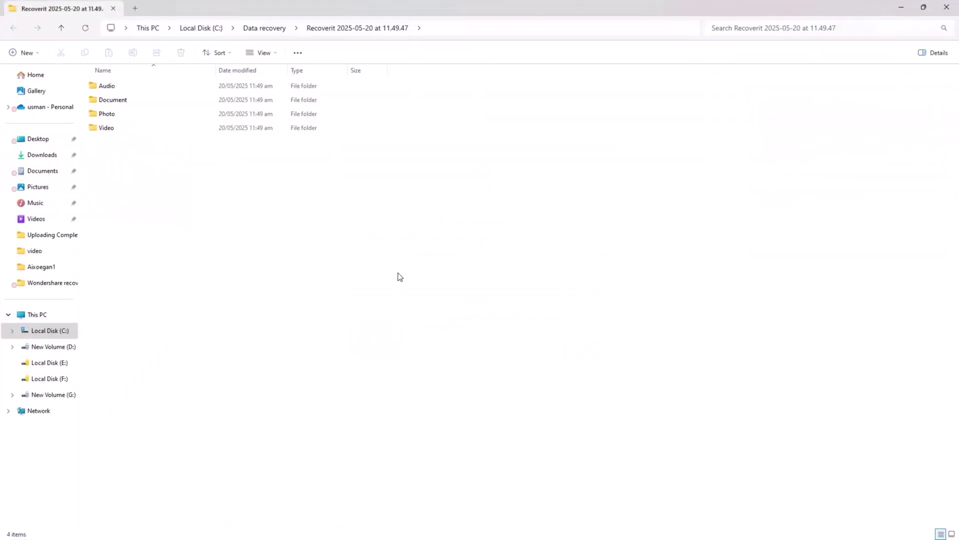
{"action": "left_click", "coordinate": [125, 133]}
{"action": "double_click", "coordinate": [125, 131]}
{"action": "double_click", "coordinate": [137, 117]}
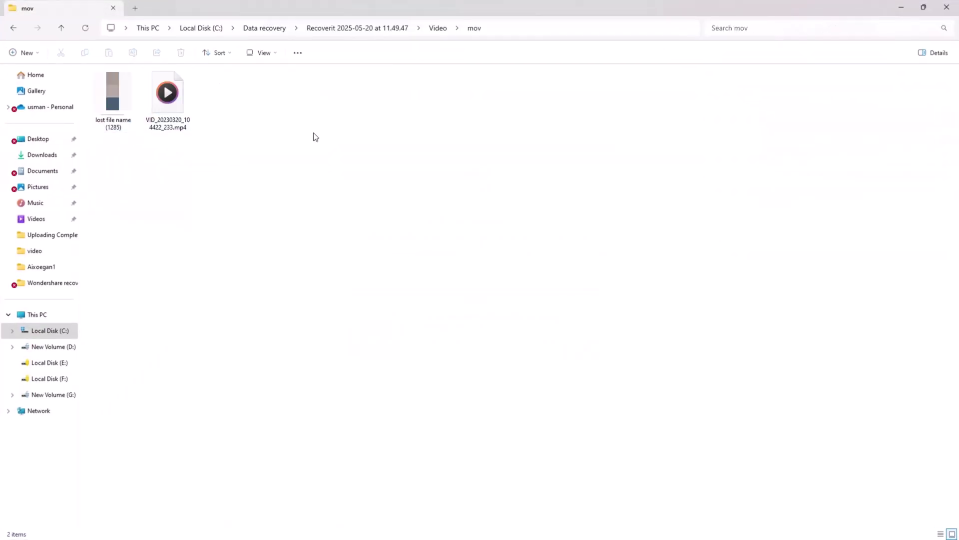
{"action": "left_click", "coordinate": [61, 29]}
{"action": "double_click", "coordinate": [120, 94]}
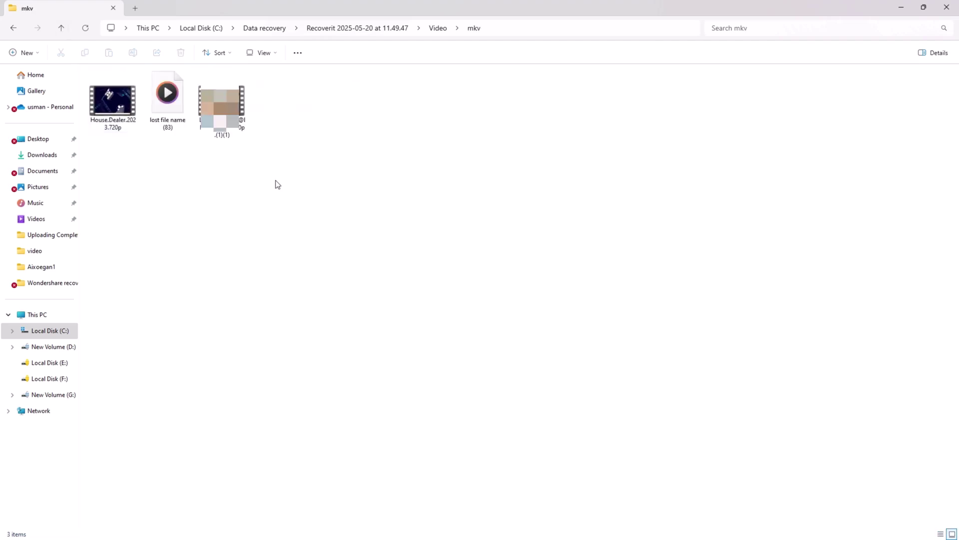
{"action": "left_click", "coordinate": [60, 31]}
{"action": "double_click", "coordinate": [125, 85]}
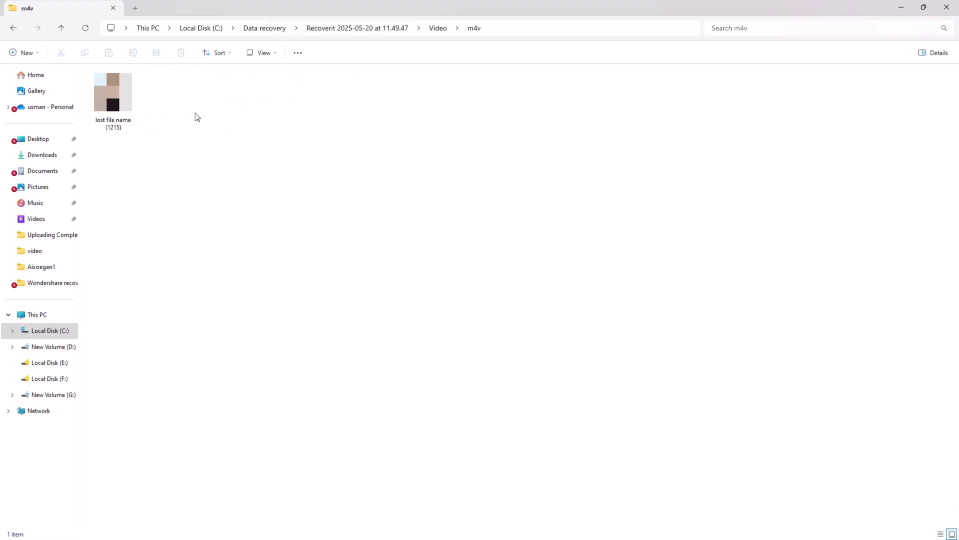
{"action": "left_click", "coordinate": [61, 27]}
{"action": "left_click", "coordinate": [61, 28]}
Step: Check the png, jpeg and gif subfolders in the recovered Photo folder
{"action": "double_click", "coordinate": [123, 113]}
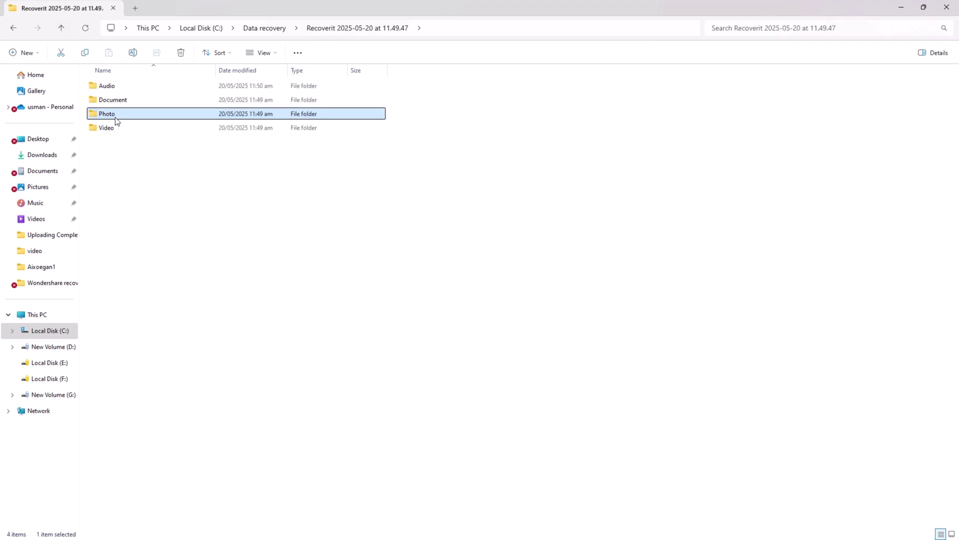
{"action": "double_click", "coordinate": [132, 113]}
{"action": "scroll", "coordinate": [394, 224], "scroll_direction": "down", "scroll_amount": 5}
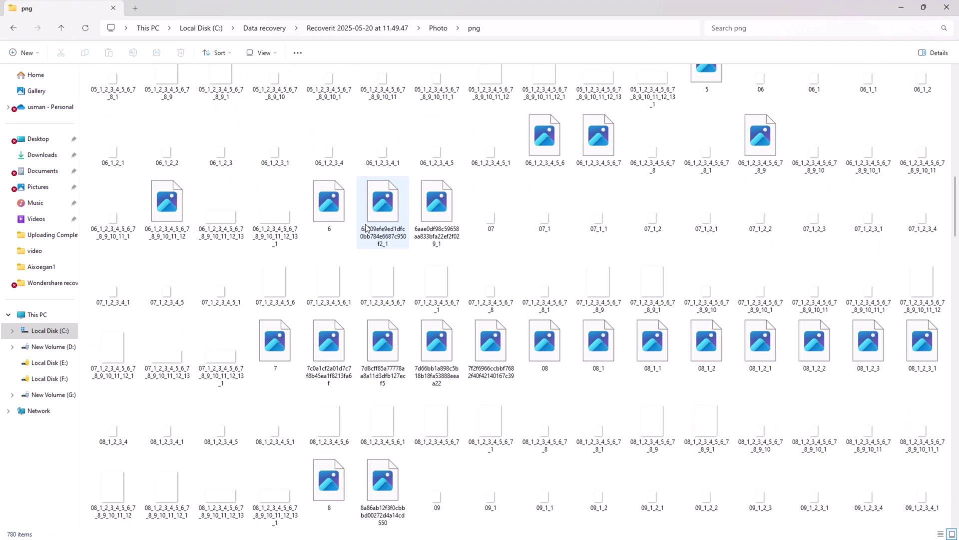
{"action": "left_click", "coordinate": [64, 29]}
{"action": "double_click", "coordinate": [100, 98]}
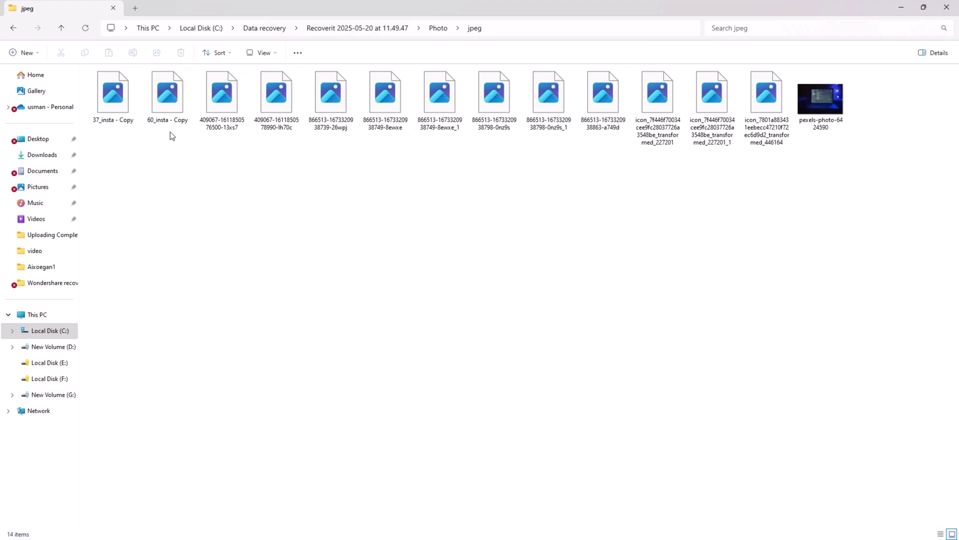
{"action": "left_click", "coordinate": [62, 28]}
{"action": "double_click", "coordinate": [105, 85]}
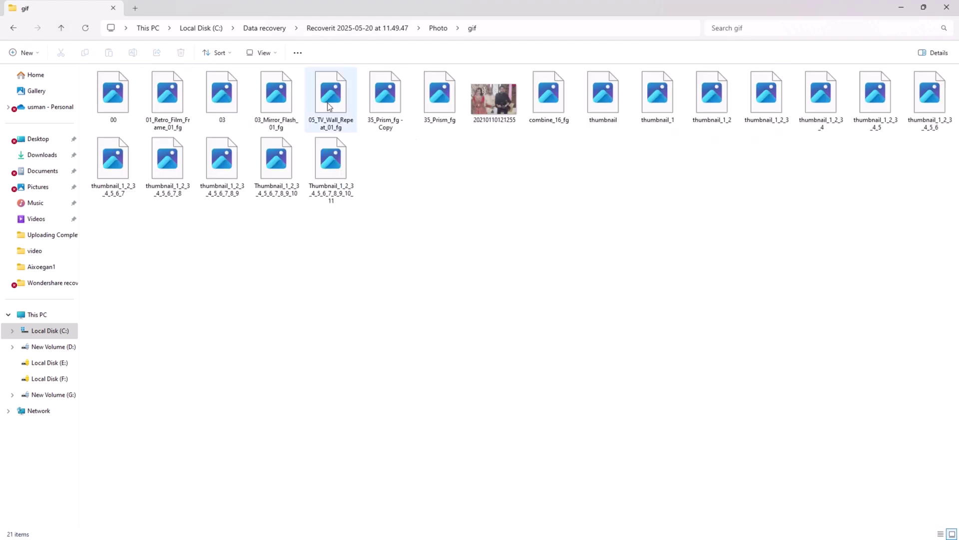
{"action": "left_click", "coordinate": [63, 29]}
{"action": "left_click", "coordinate": [62, 29]}
Step: Check the java and docx subfolders in the recovered Document folder
{"action": "double_click", "coordinate": [105, 99]}
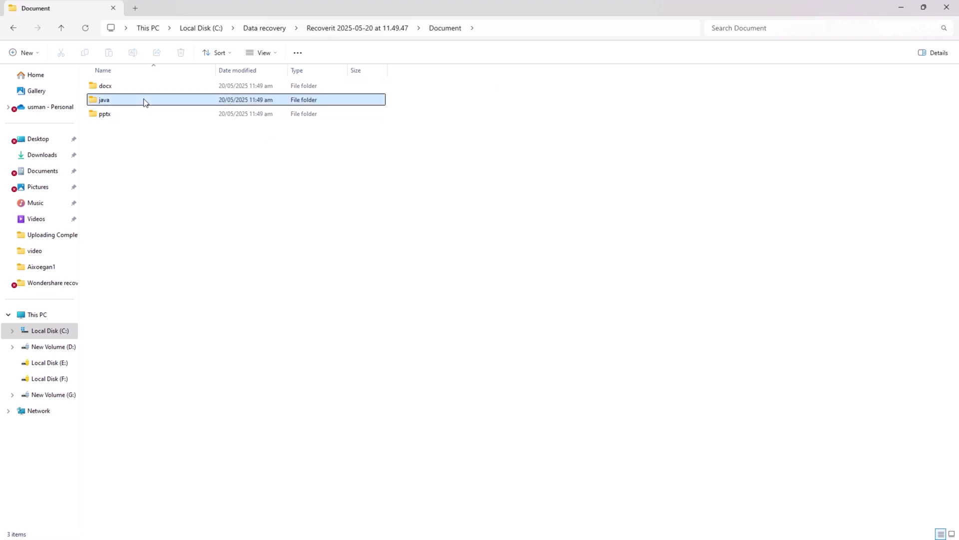
{"action": "double_click", "coordinate": [143, 100]}
{"action": "left_click", "coordinate": [64, 26]}
{"action": "double_click", "coordinate": [105, 85]}
{"action": "left_click", "coordinate": [64, 28]}
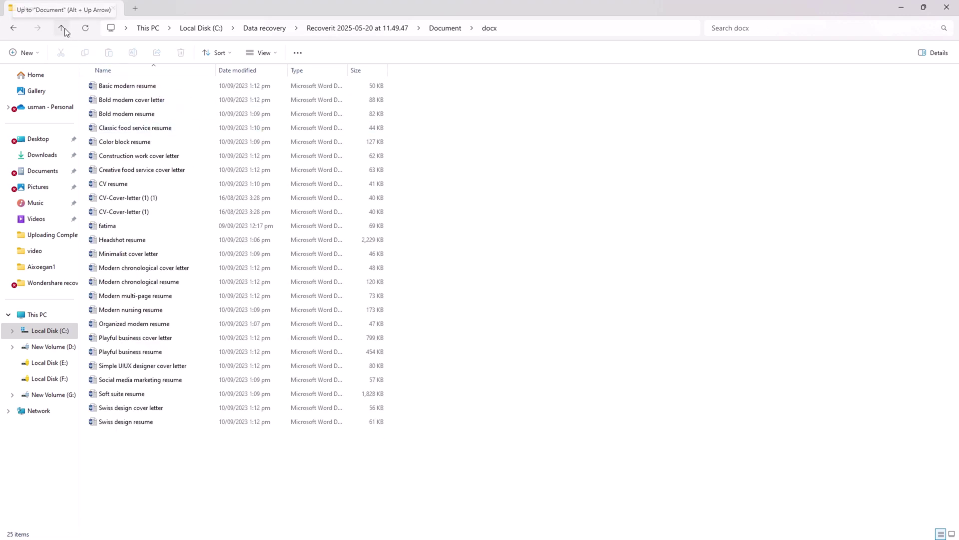
{"action": "left_click", "coordinate": [65, 28]}
Step: Open the recovered Audio folder and check its mp3 subfolder
{"action": "left_click", "coordinate": [102, 88]}
{"action": "double_click", "coordinate": [102, 88]}
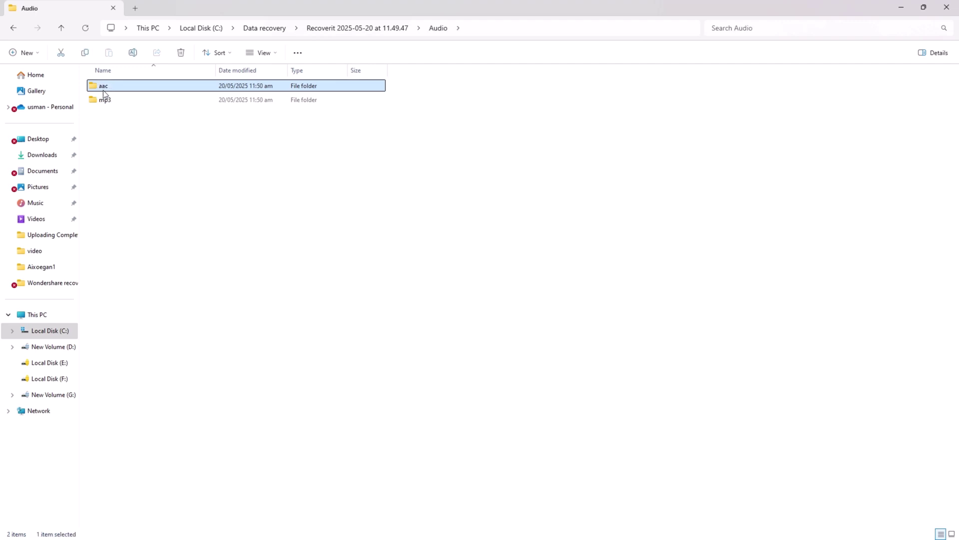
{"action": "left_click", "coordinate": [62, 29]}
{"action": "double_click", "coordinate": [107, 99]}
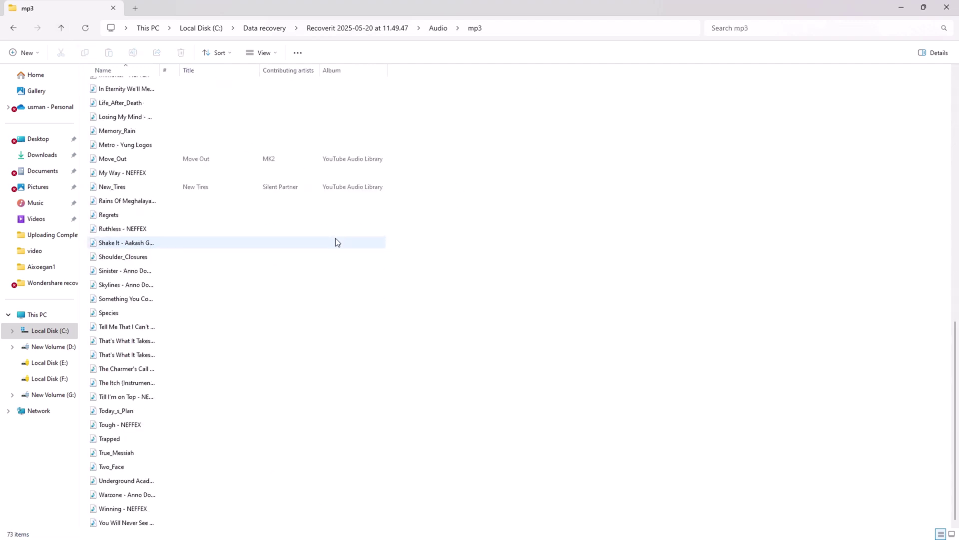
{"action": "left_click", "coordinate": [62, 28]}
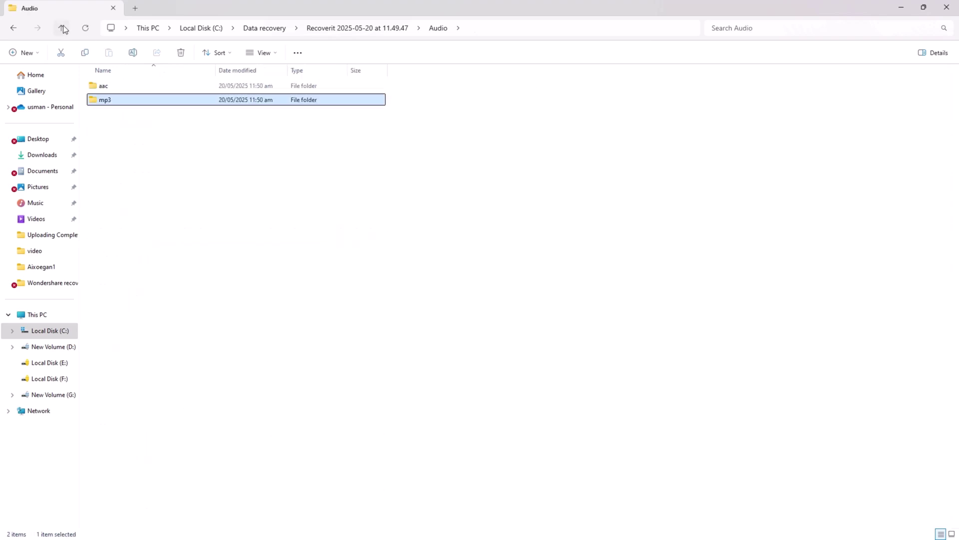
Step: Close the '932 files recovered' summary and confirm leaving the scan results for Home
{"action": "left_click", "coordinate": [62, 27]}
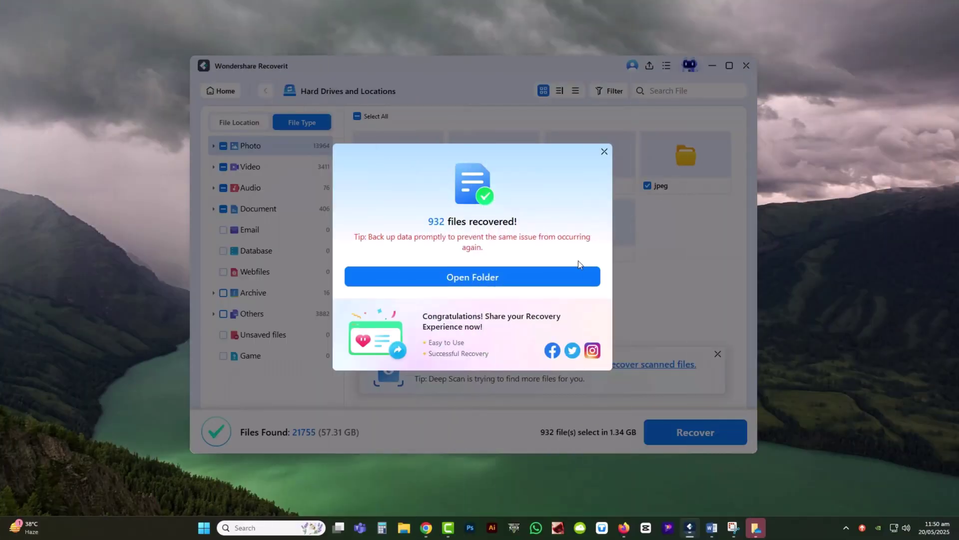
{"action": "left_click", "coordinate": [605, 150]}
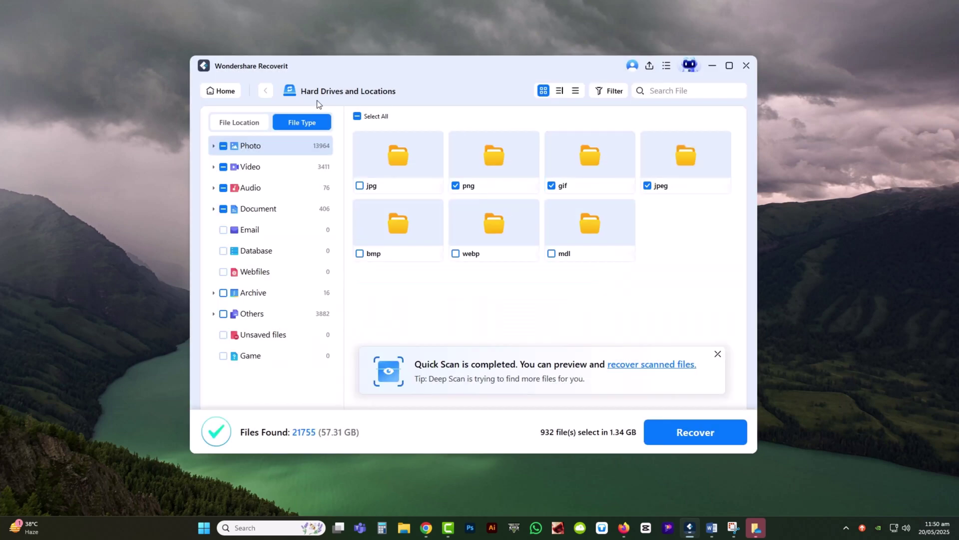
{"action": "left_click", "coordinate": [218, 92]}
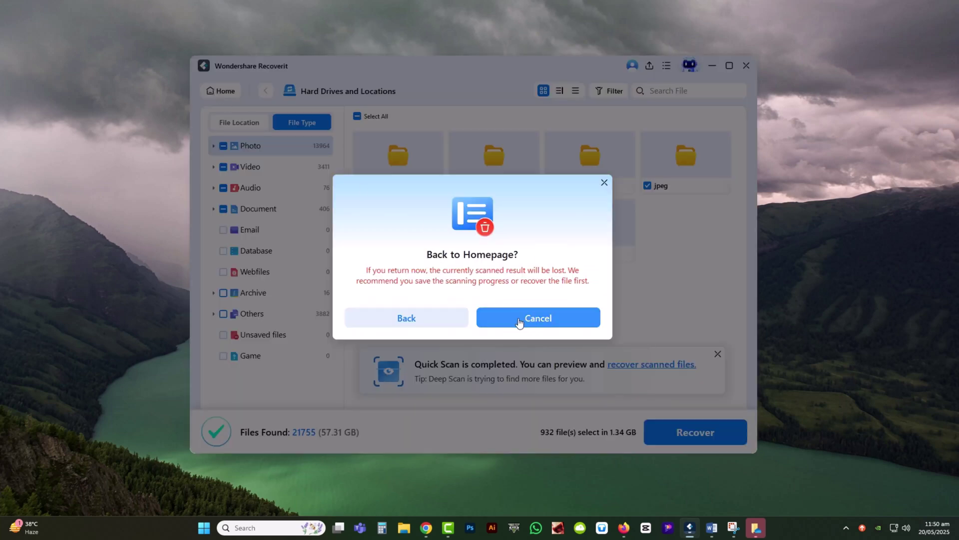
{"action": "left_click", "coordinate": [437, 319]}
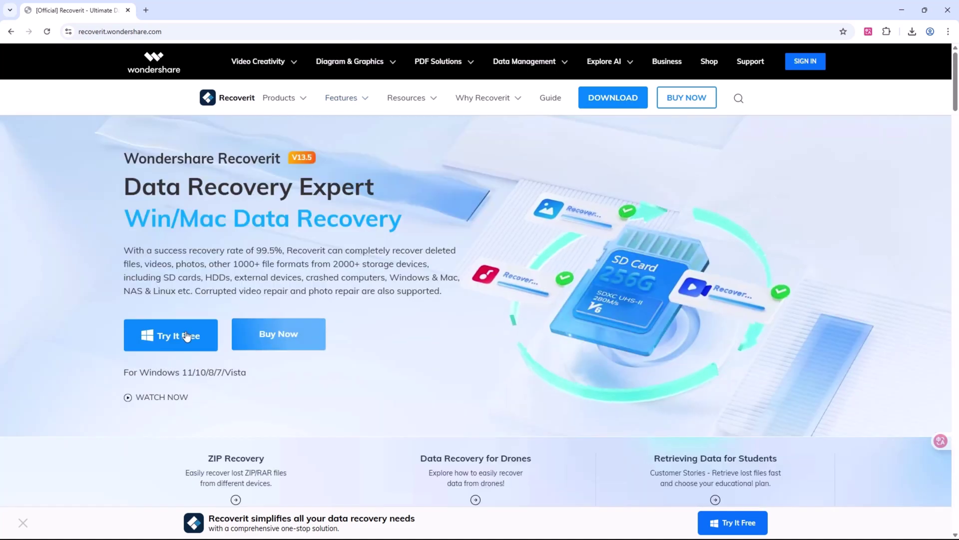
{"action": "scroll", "coordinate": [79, 248], "scroll_direction": "down", "scroll_amount": 10}
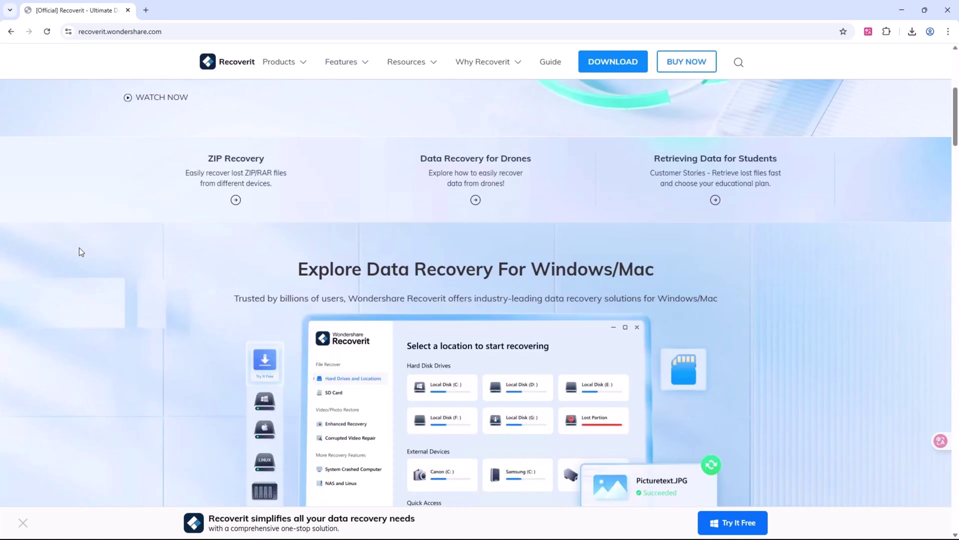
{"action": "scroll", "coordinate": [79, 248], "scroll_direction": "up", "scroll_amount": 10}
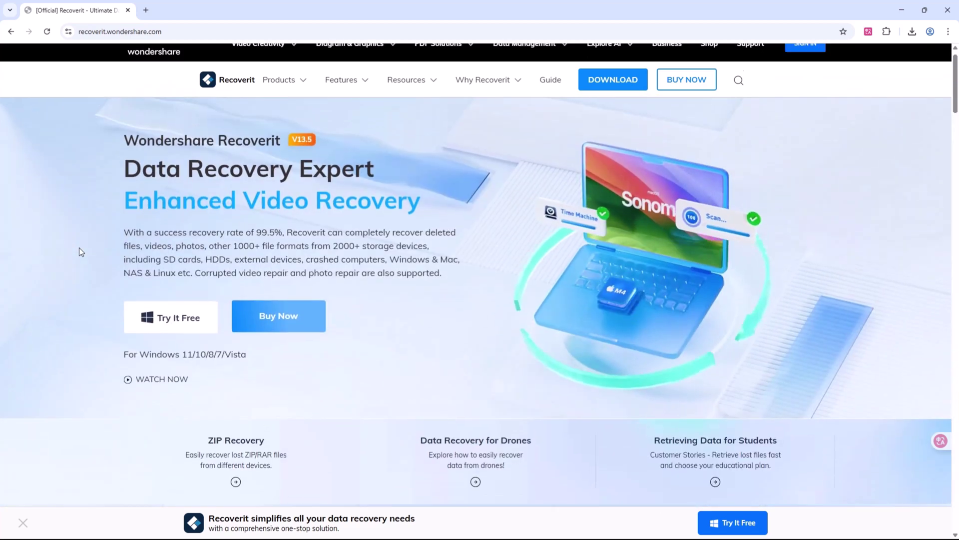